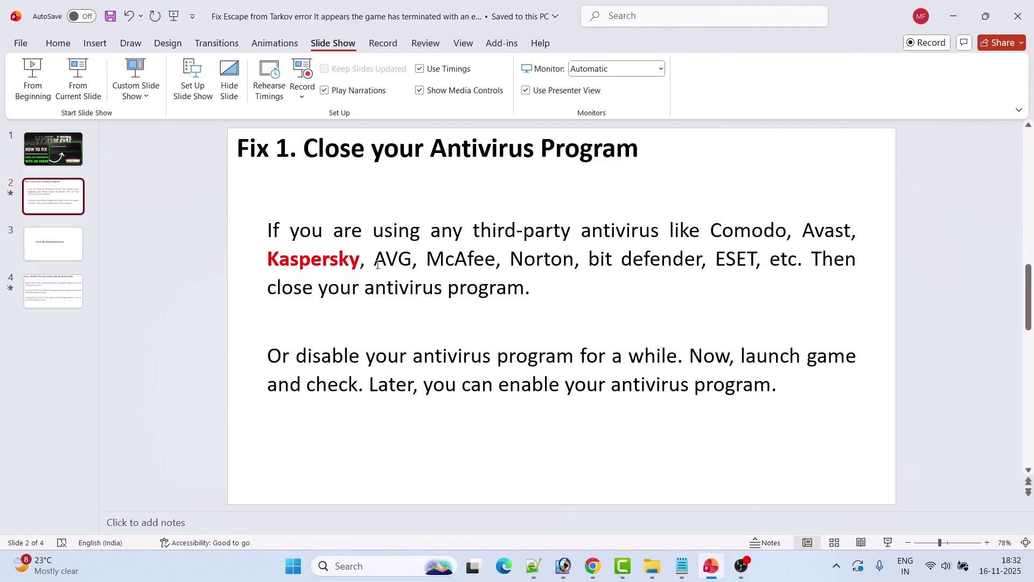
Highlight the word 'Kaspersky' in slide 2's antivirus text, then clear the selection.
left_click_drag(360, 260, 267, 261)
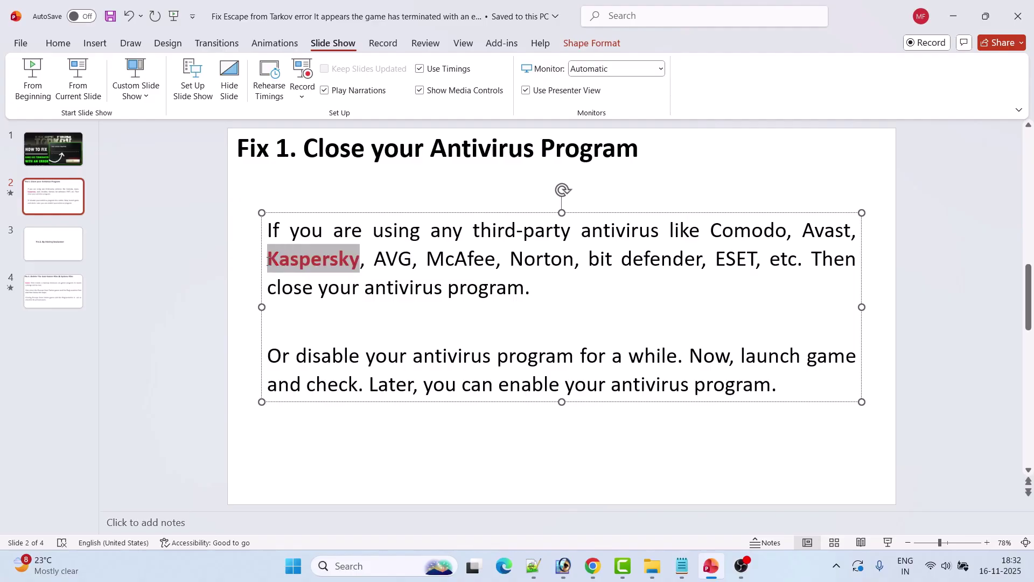
key("Right")
key("shift+Left")
key("shift+Left")
key("shift+Left")
key("shift+Left")
key("shift+Left")
key("shift+Left")
key("shift+Left")
key("shift+Left")
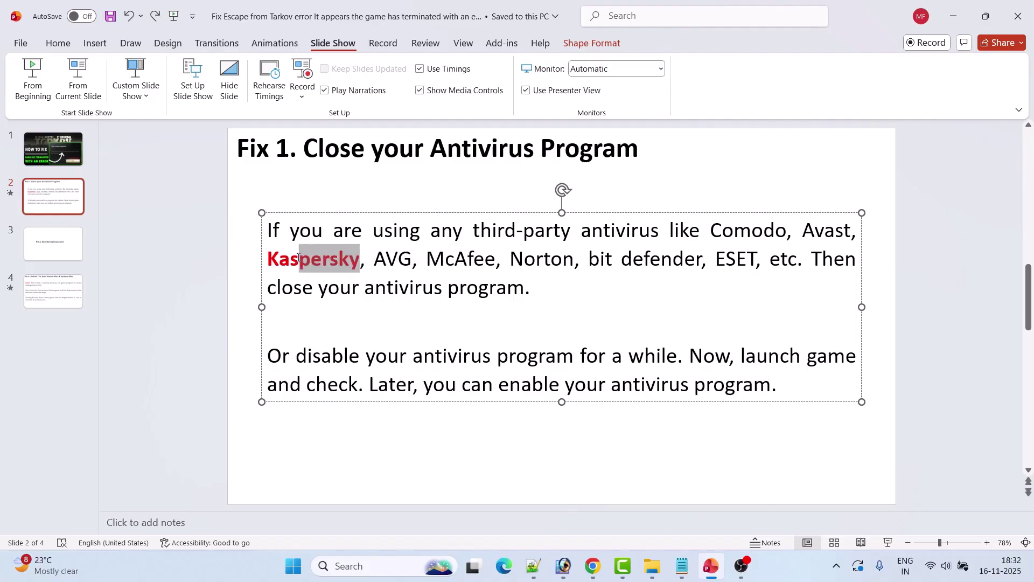
key("shift+Left")
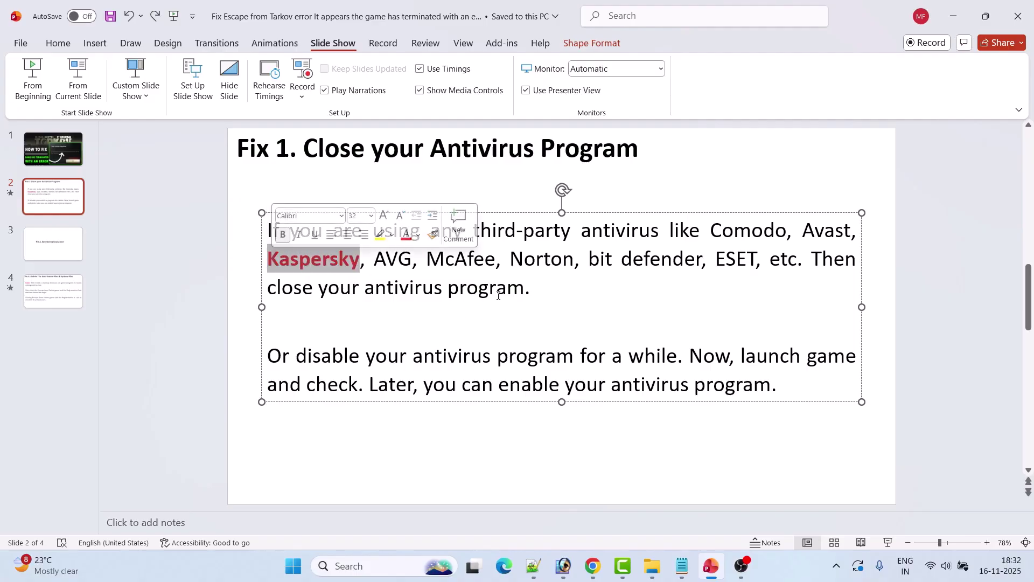
left_click(497, 290)
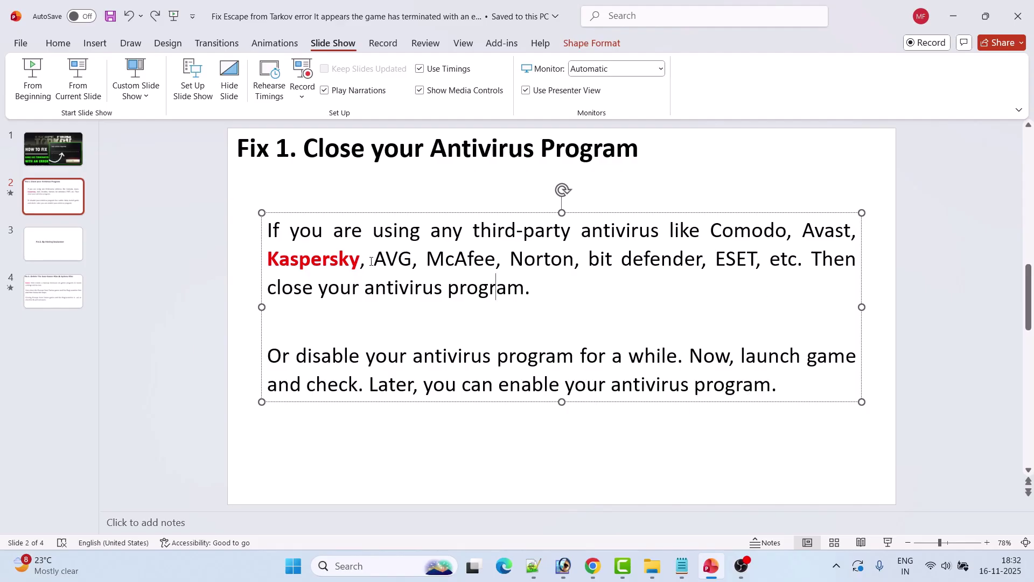
left_click_drag(361, 262, 273, 262)
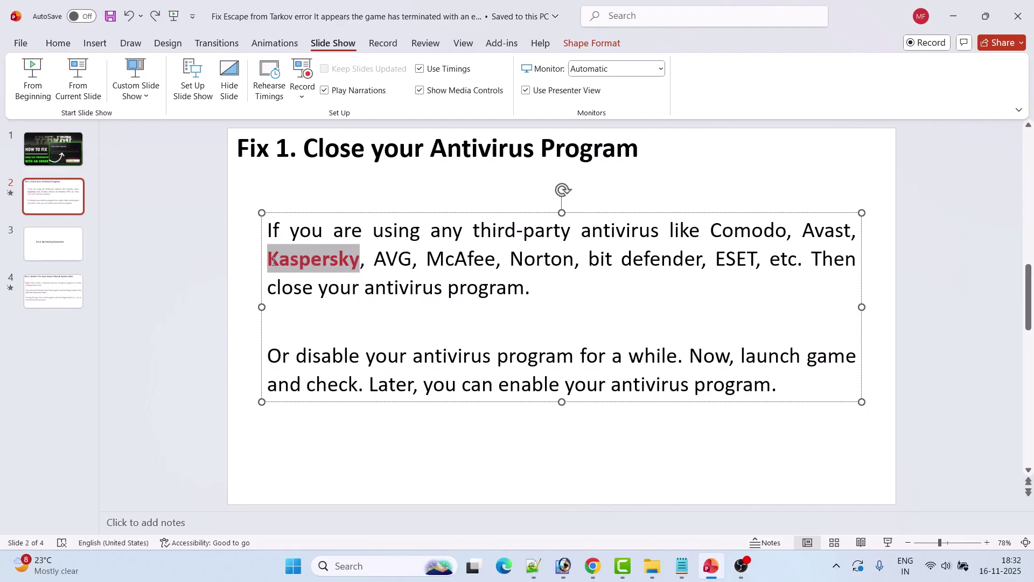
key("Escape")
key("Escape")
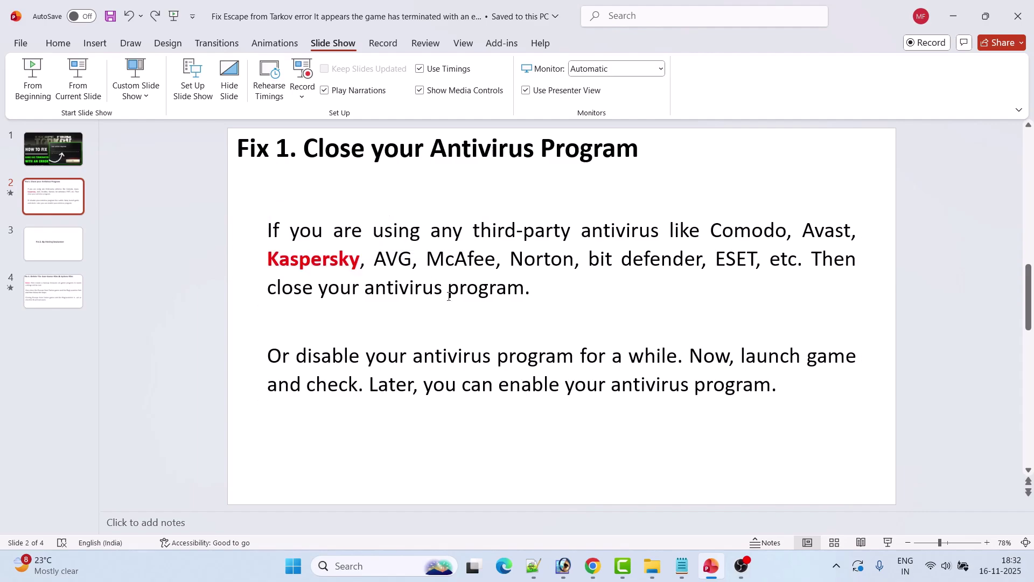
Go to slide 3, 'Fix 2. By Adding Exclusion', briefly highlighting its title.
left_click(54, 244)
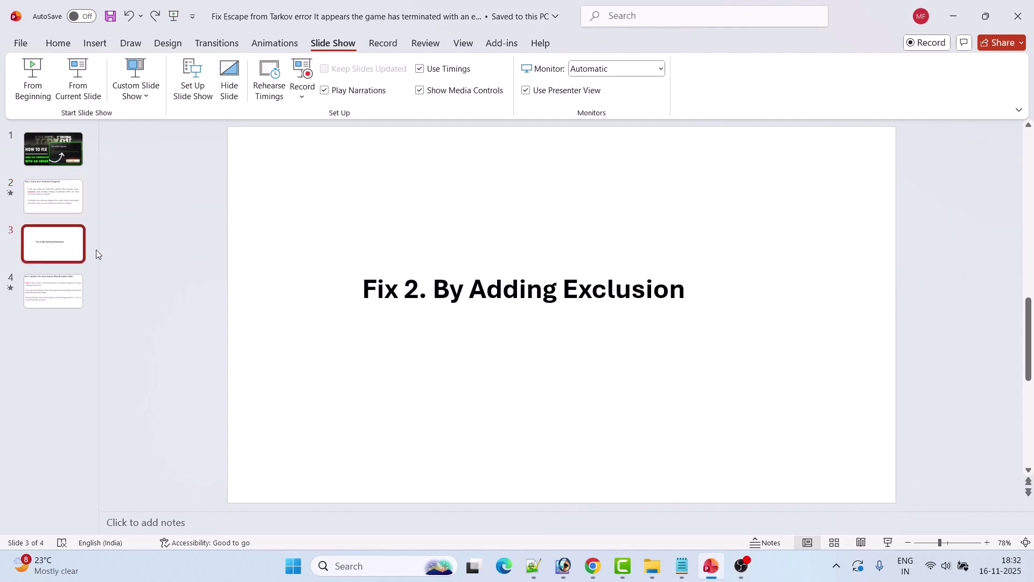
left_click_drag(436, 290, 686, 290)
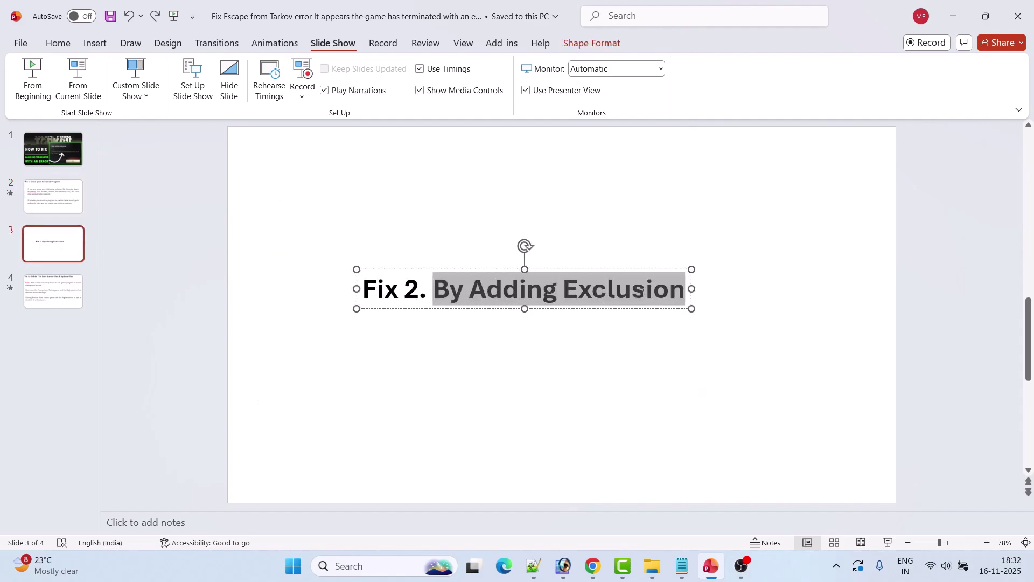
key("Escape")
key("Escape")
Search Windows for 'windows' and launch Windows Security.
left_click(373, 564)
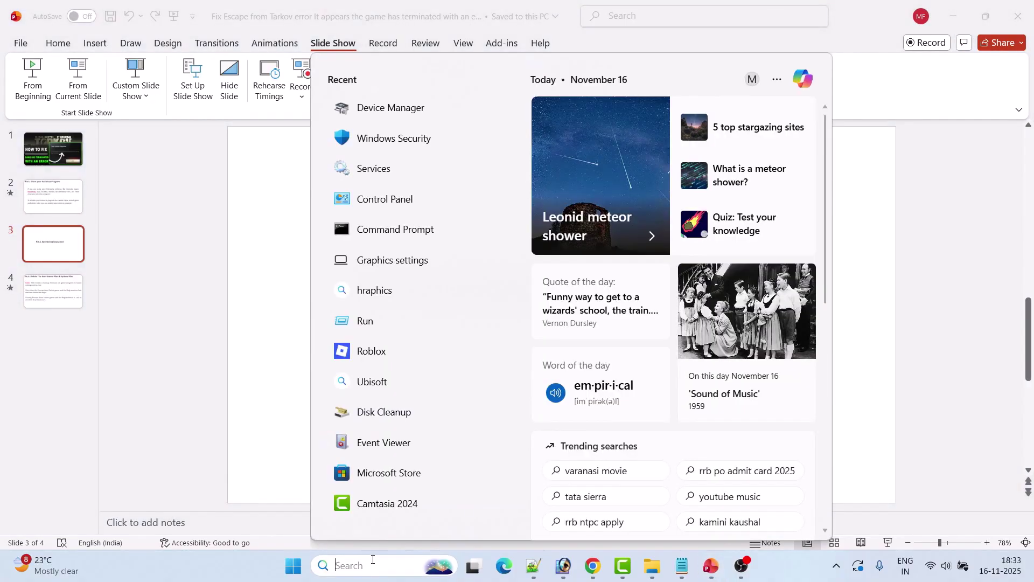
type("windows")
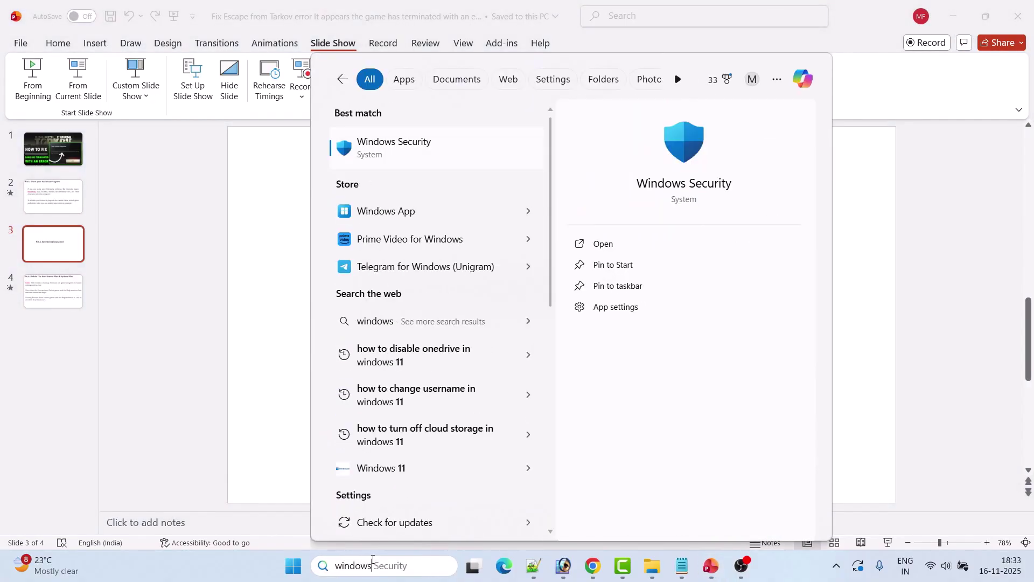
left_click(635, 238)
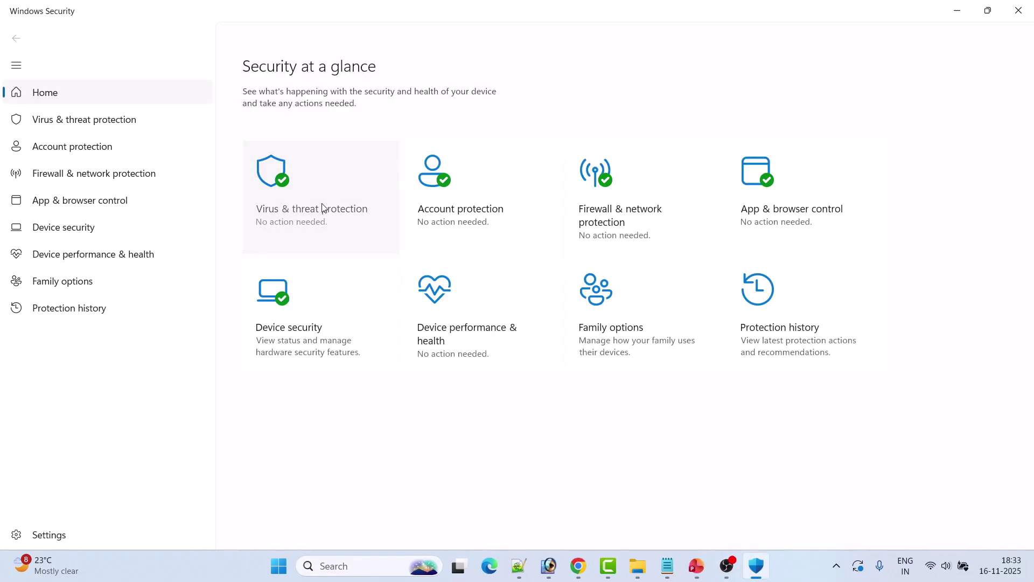
Go through Virus & threat protection settings to Exclusions and show the Add an exclusion options.
left_click(323, 205)
left_click(286, 412)
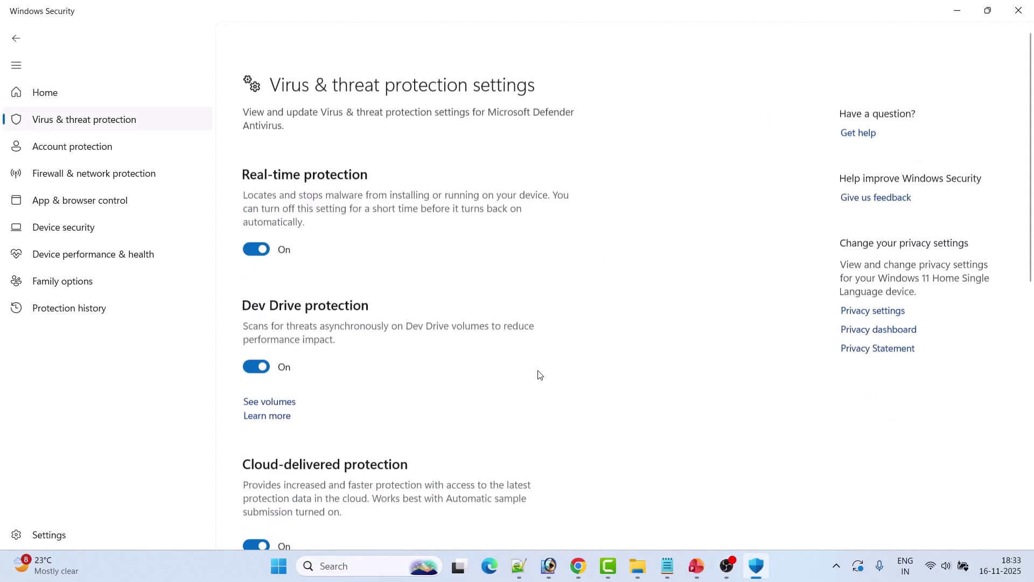
scroll(538, 374, "down", 5)
scroll(655, 214, "down", 3)
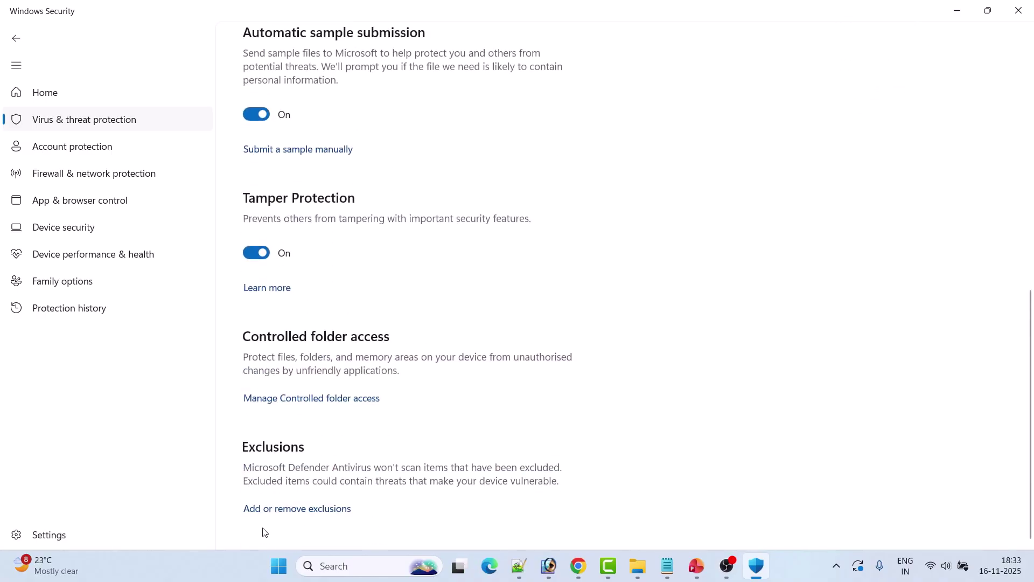
left_click(318, 516)
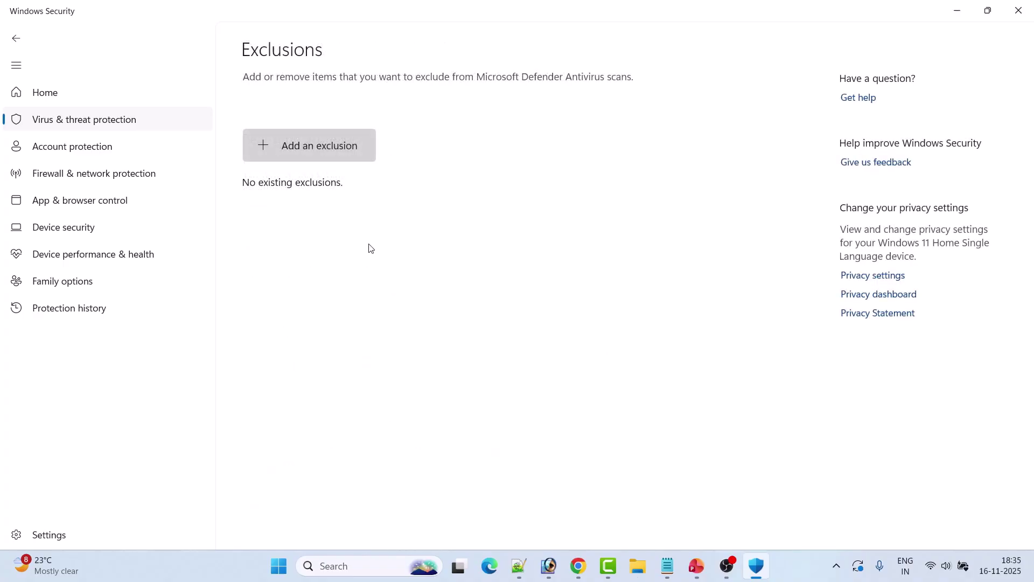
left_click(374, 153)
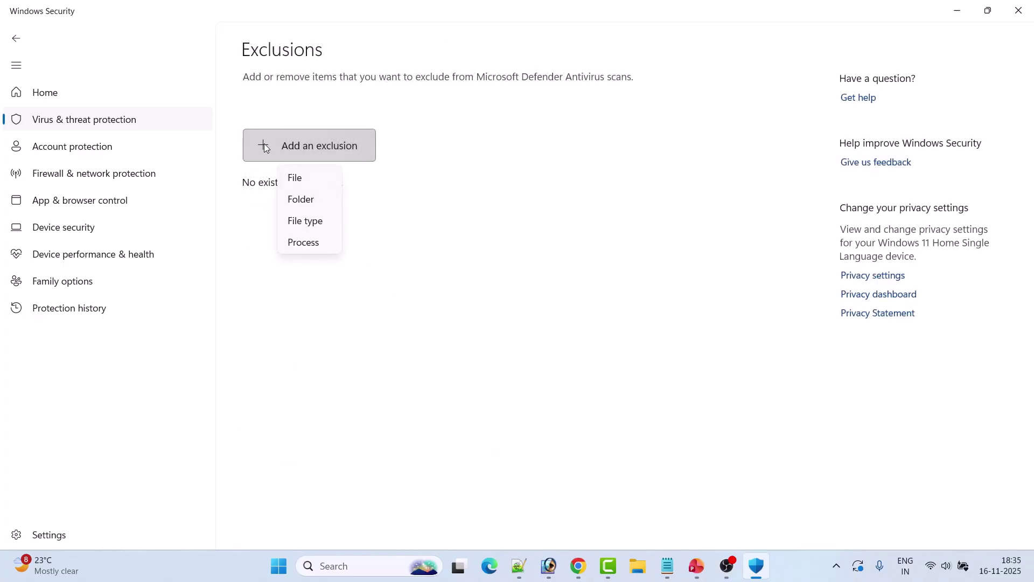
Choose a Folder exclusion and browse the C: drive into Program Files (x86).
left_click(308, 199)
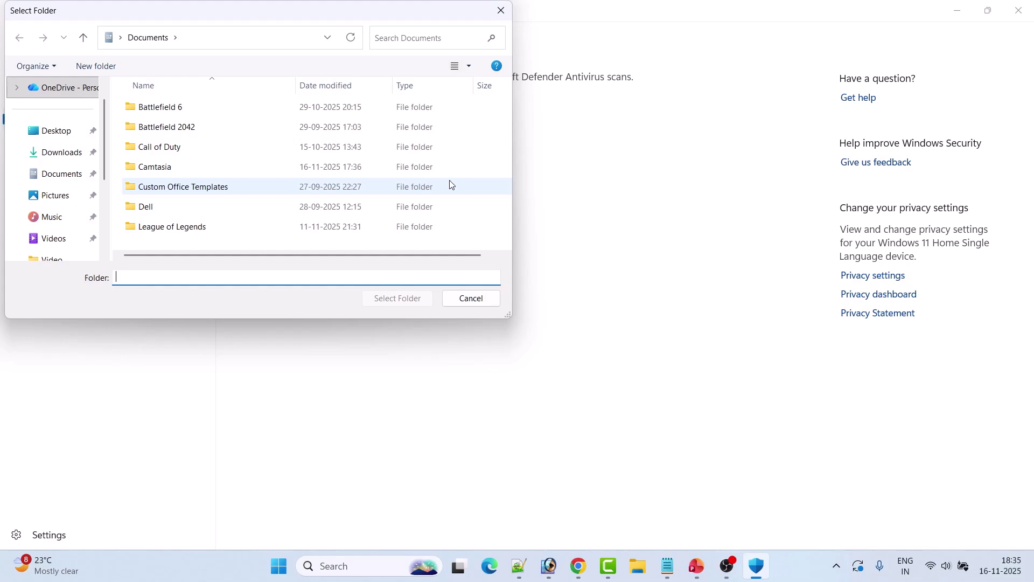
scroll(60, 199, "down", 2)
left_click(60, 195)
scroll(175, 163, "down", 3)
left_click(177, 164)
scroll(178, 164, "down", 1)
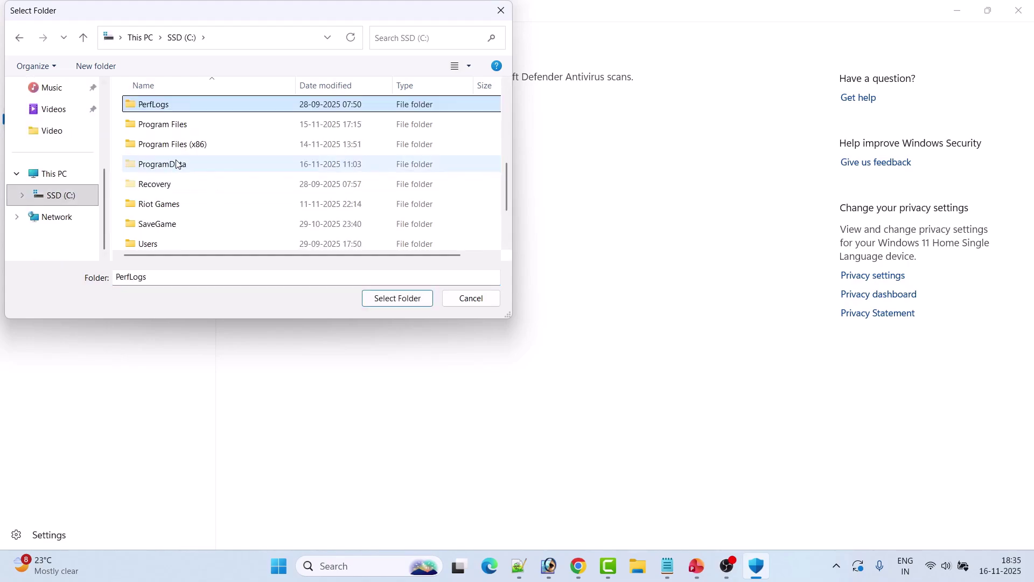
key("Down")
key("Down")
key("Return")
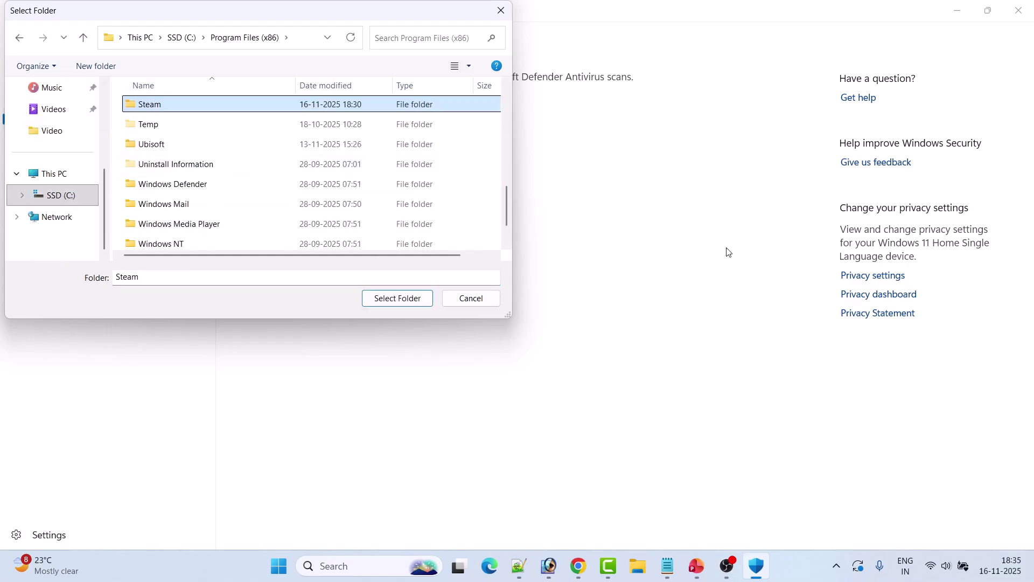
Exclude the Steam\steamapps\common\Escape from Tarkov folder, then return to PowerPoint.
key("Return")
key("s")
key("Down")
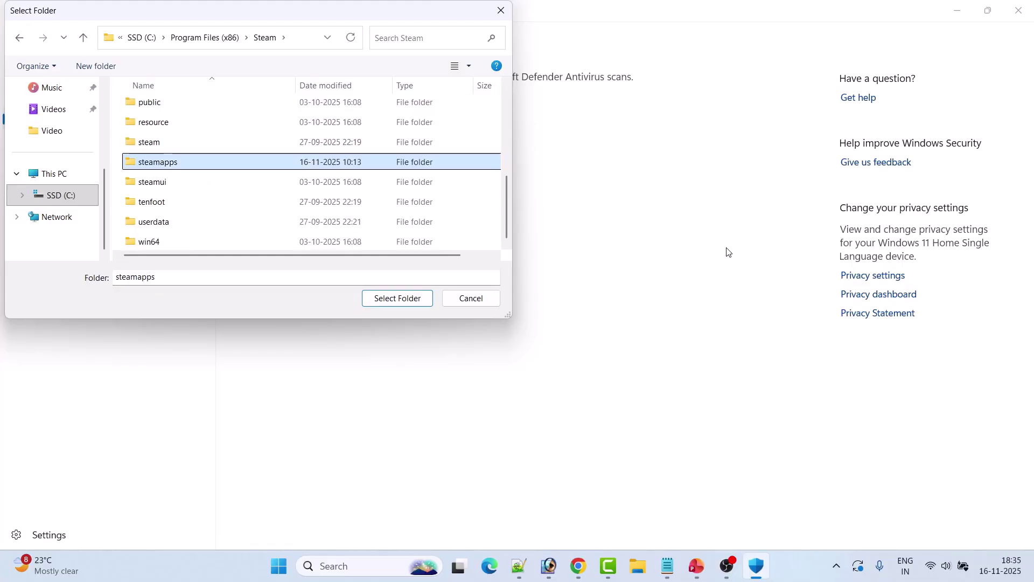
key("Return")
key("Return")
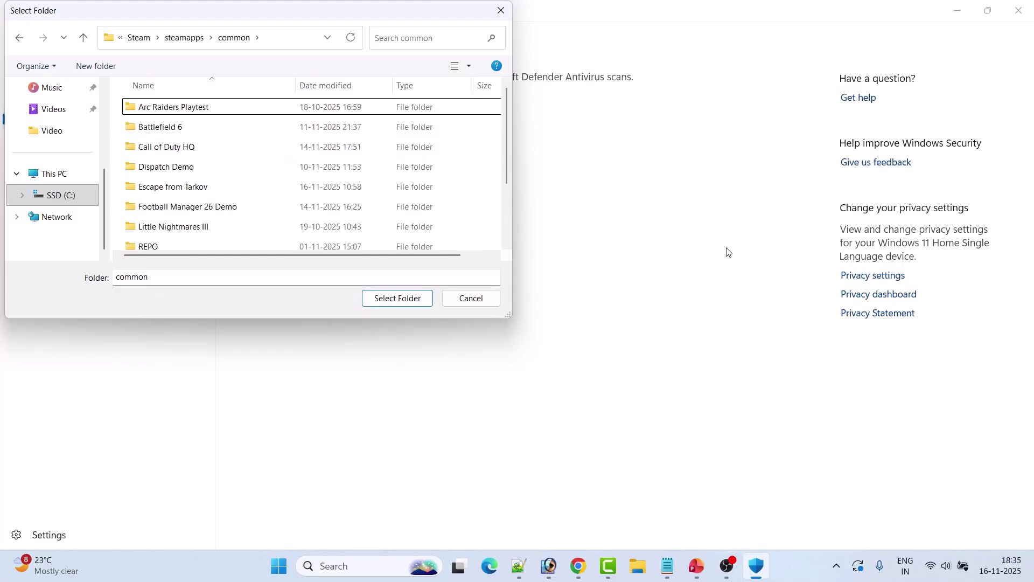
key("e")
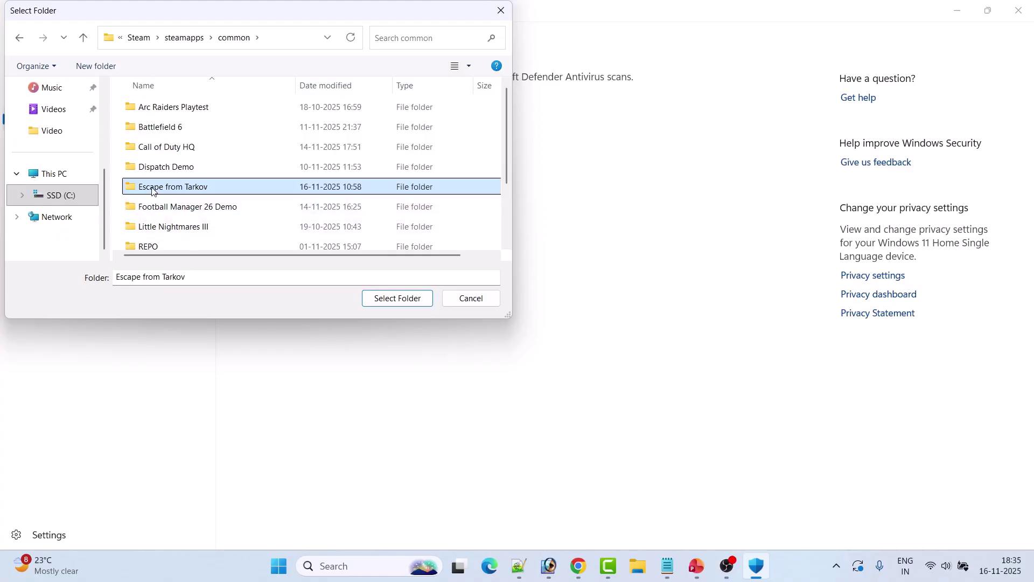
left_click(400, 299)
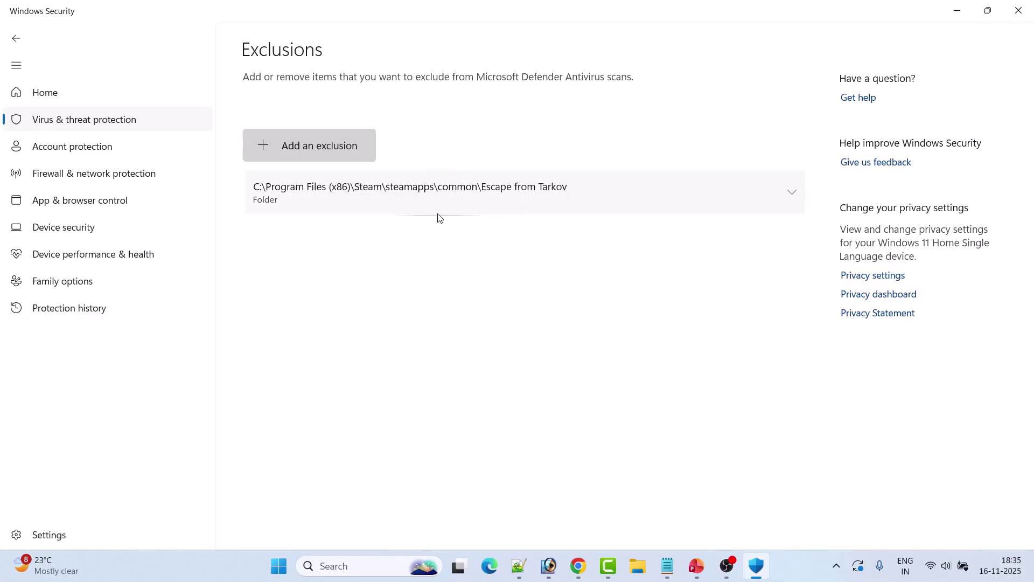
left_click(696, 564)
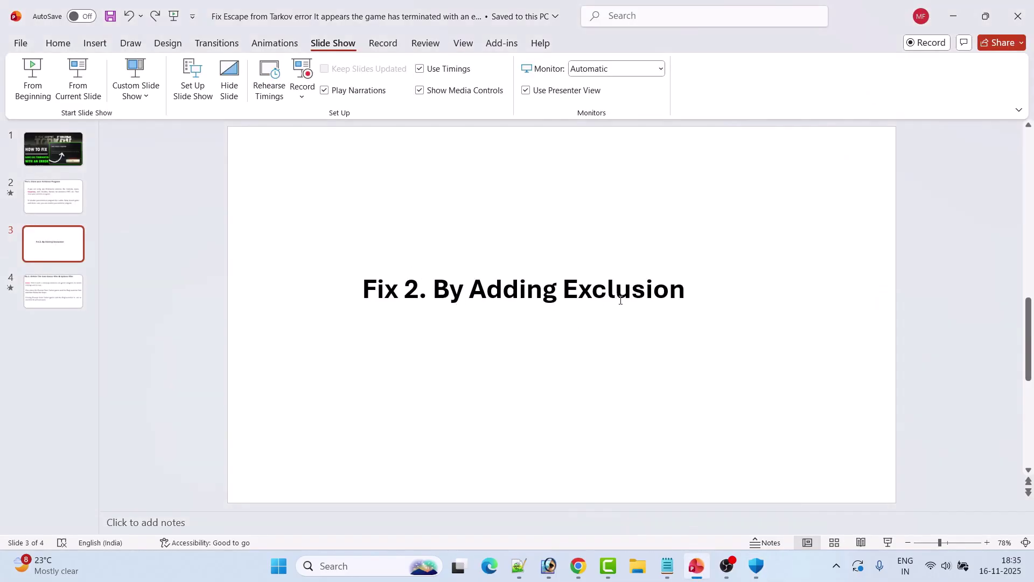
On slide 4, Fix 3, correct 'ust' so the note reads 'is must or else this fix will not work'.
left_click(62, 294)
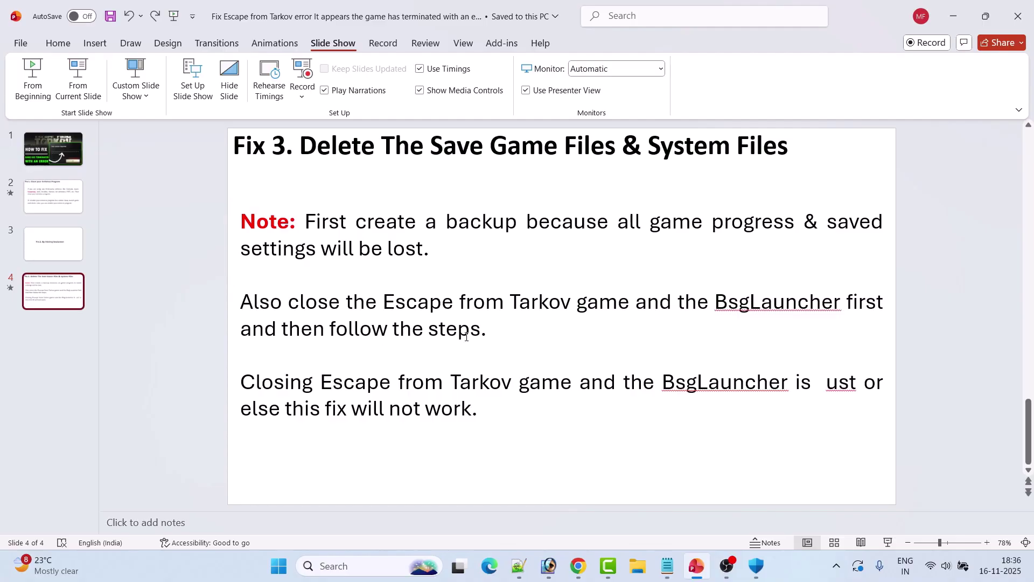
key("ctrl+z")
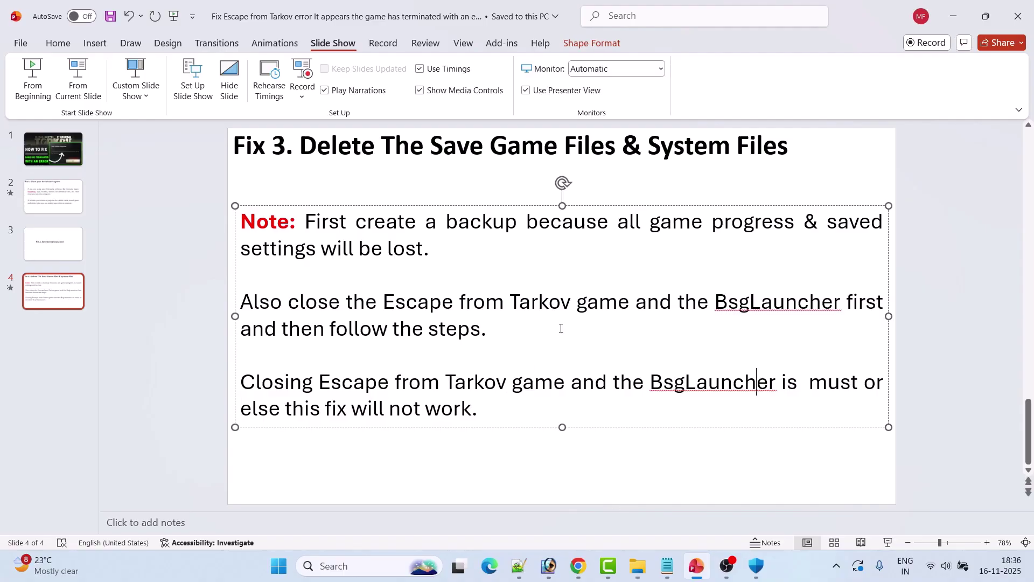
In File Explorer, go to C:\Users and the user's profile folder, checking the hidden items view option.
left_click(636, 575)
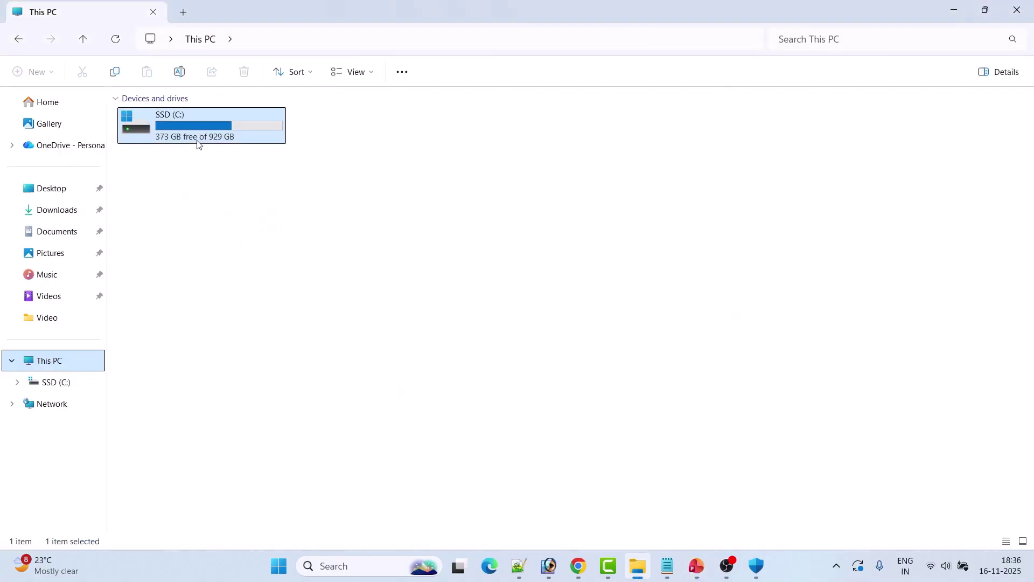
double_click(212, 129)
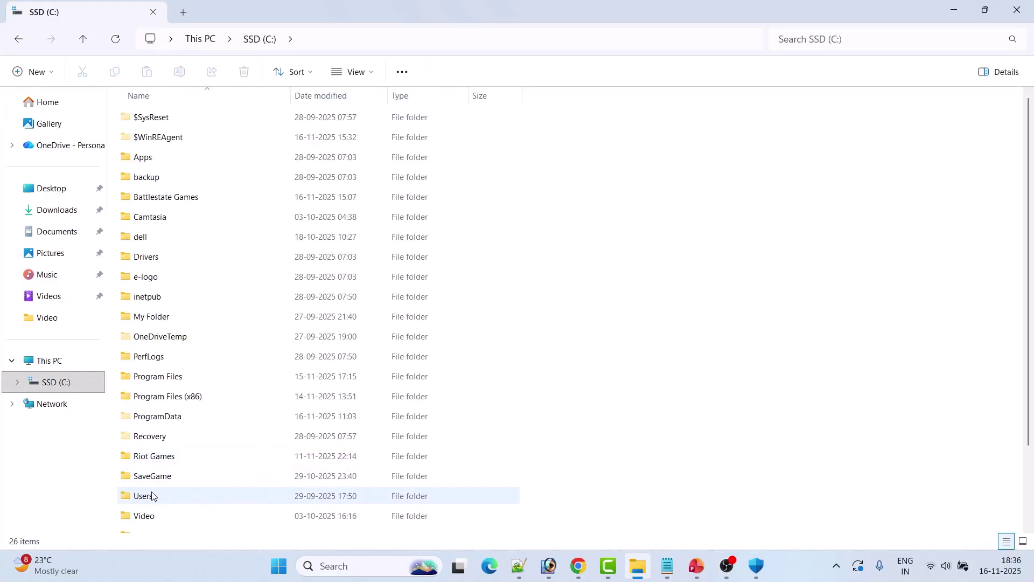
scroll(153, 490, "down", 2)
double_click(143, 406)
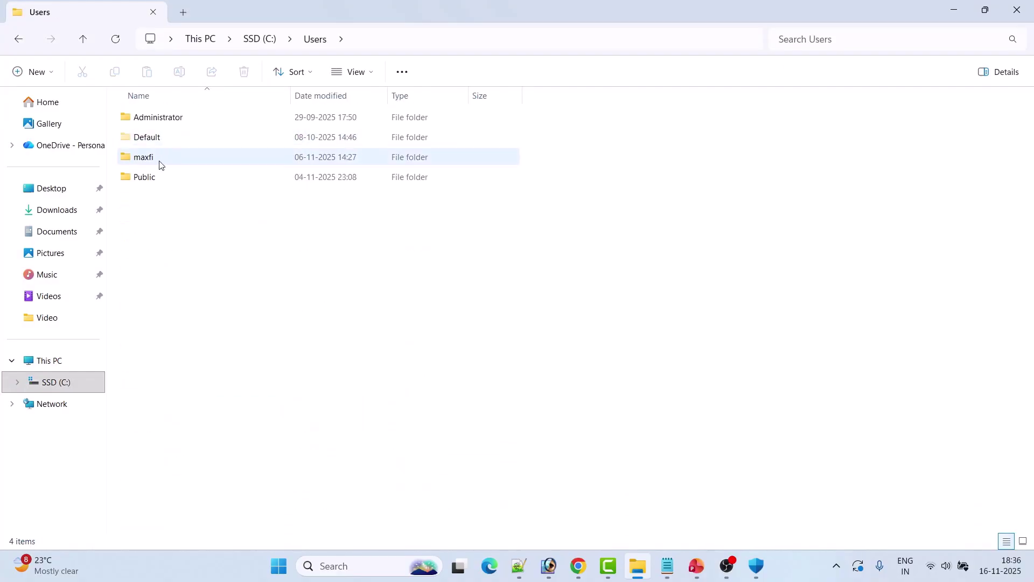
double_click(144, 157)
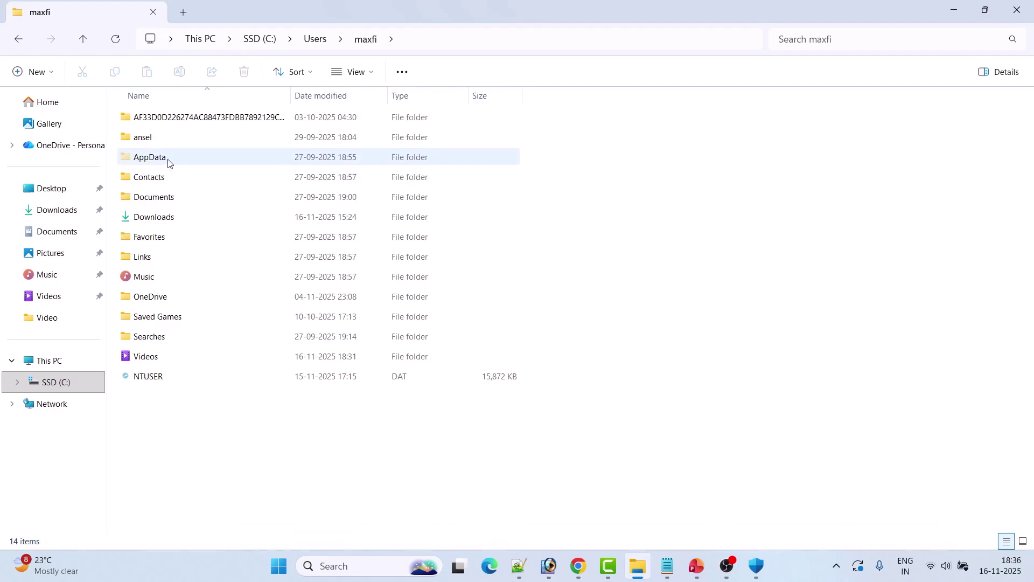
left_click(353, 72)
mouse_move(354, 326)
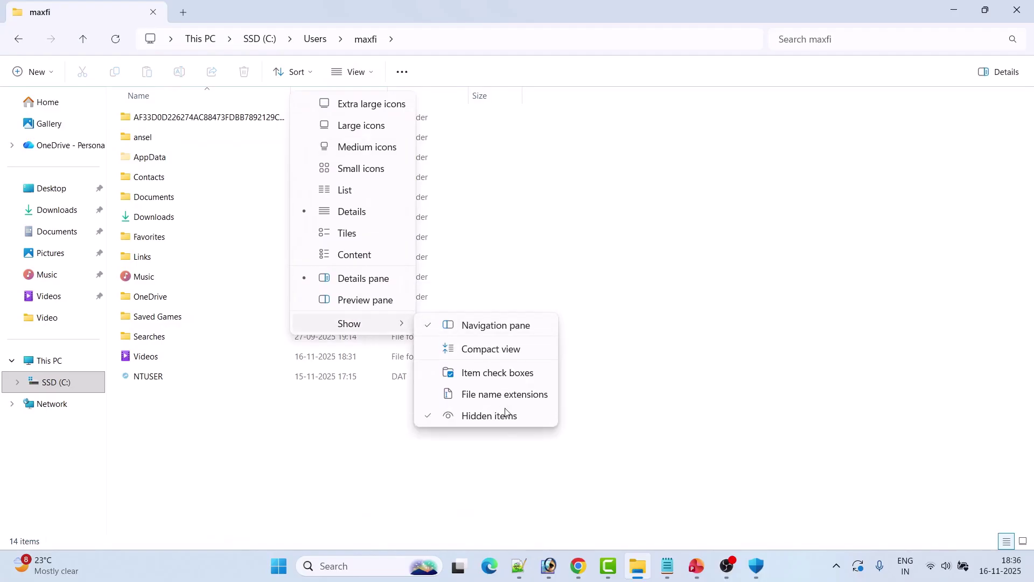
left_click(756, 407)
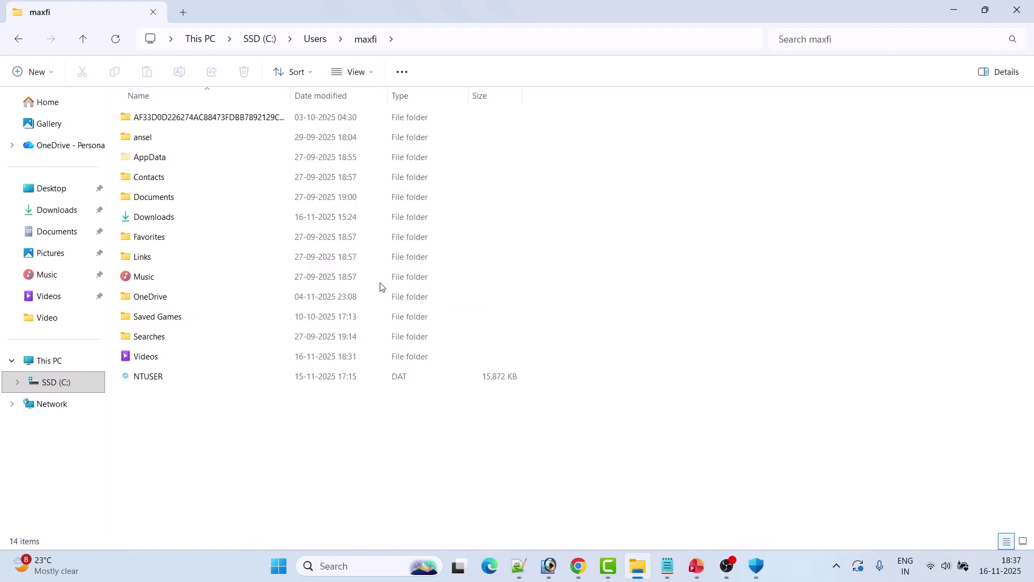
In AppData\Roaming\Battlestate Games, copy BsgLauncher and Escape from Tarkov as a backup, then delete them.
double_click(163, 162)
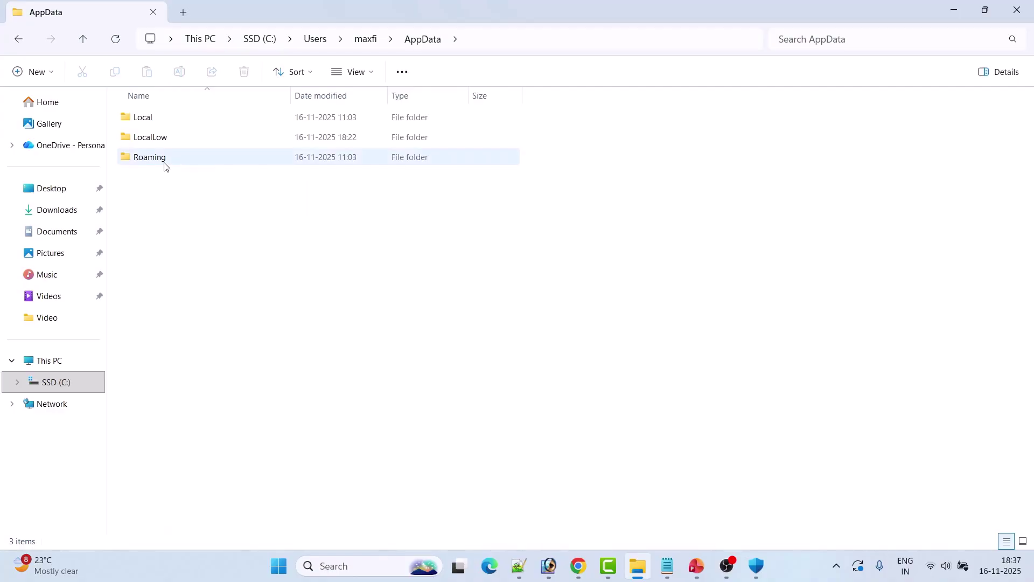
double_click(164, 163)
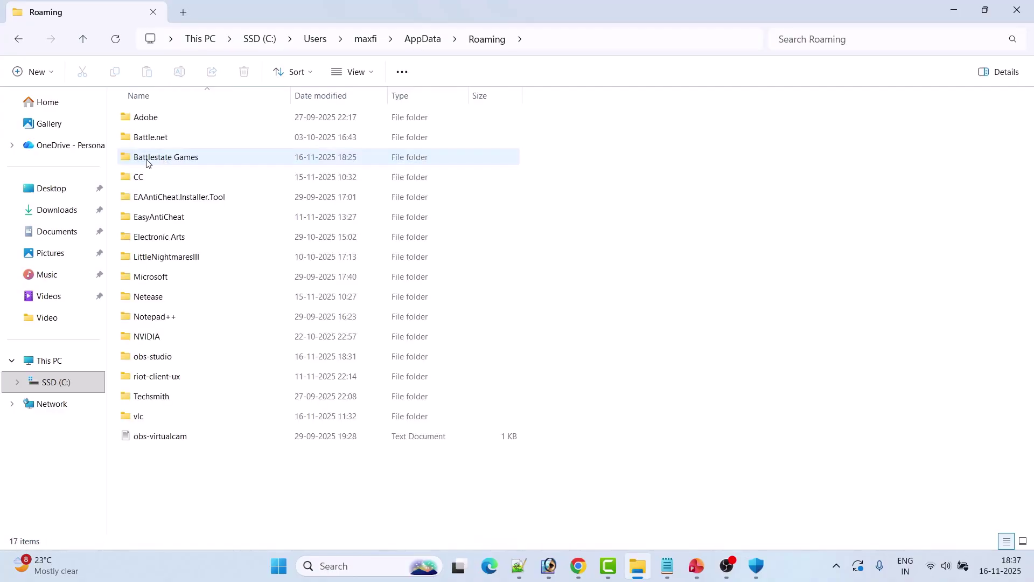
double_click(194, 163)
key("ctrl+a")
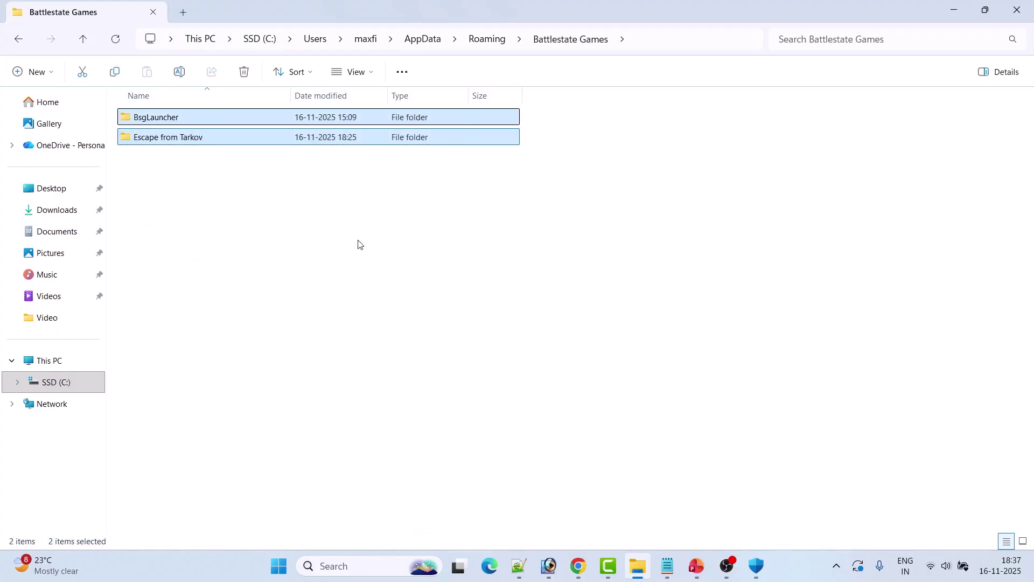
key("ctrl+c")
right_click(214, 117)
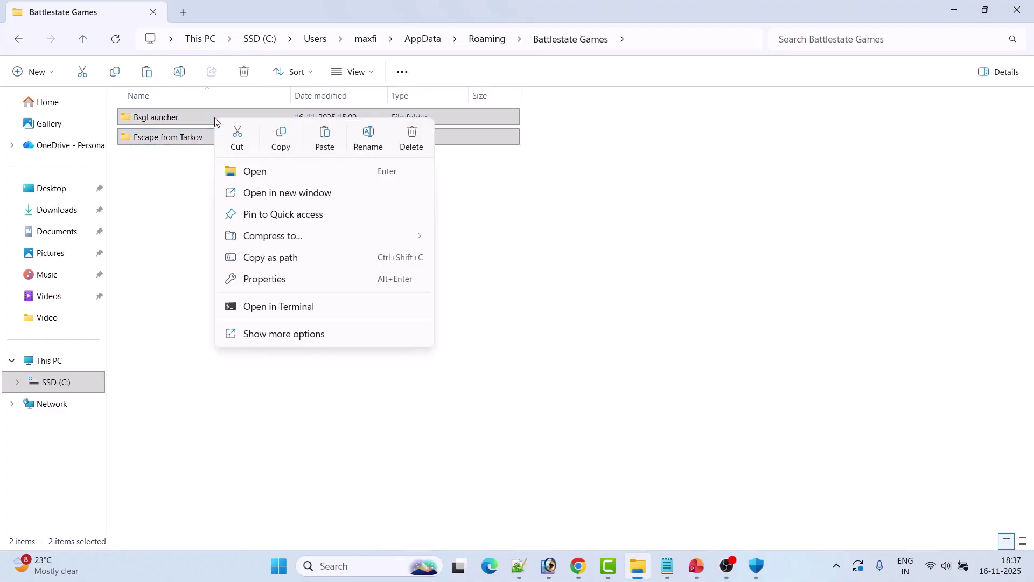
left_click(408, 140)
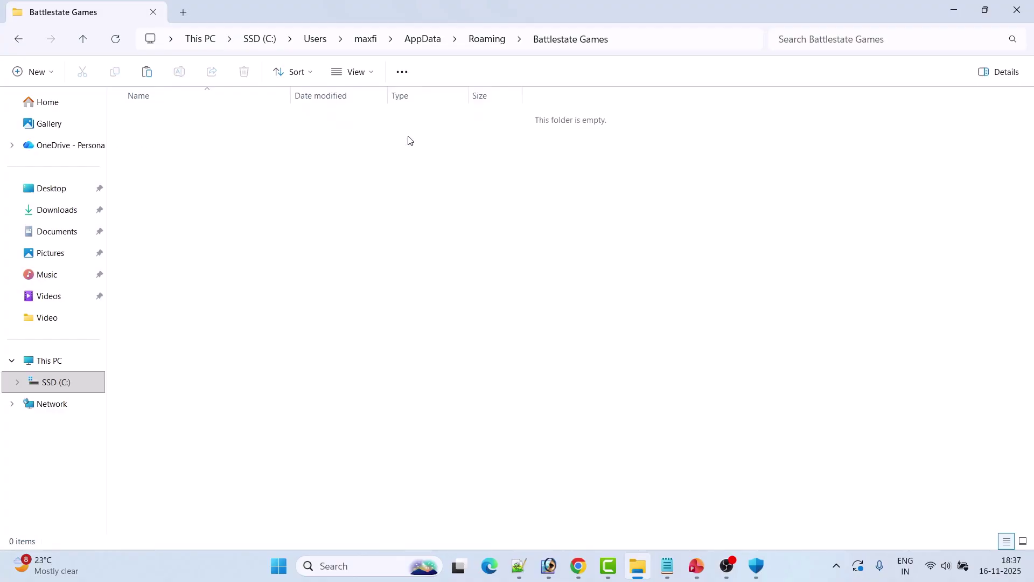
Delete the BsgLauncher folder in AppData\Local\Battlestate Games.
left_click(422, 40)
double_click(164, 123)
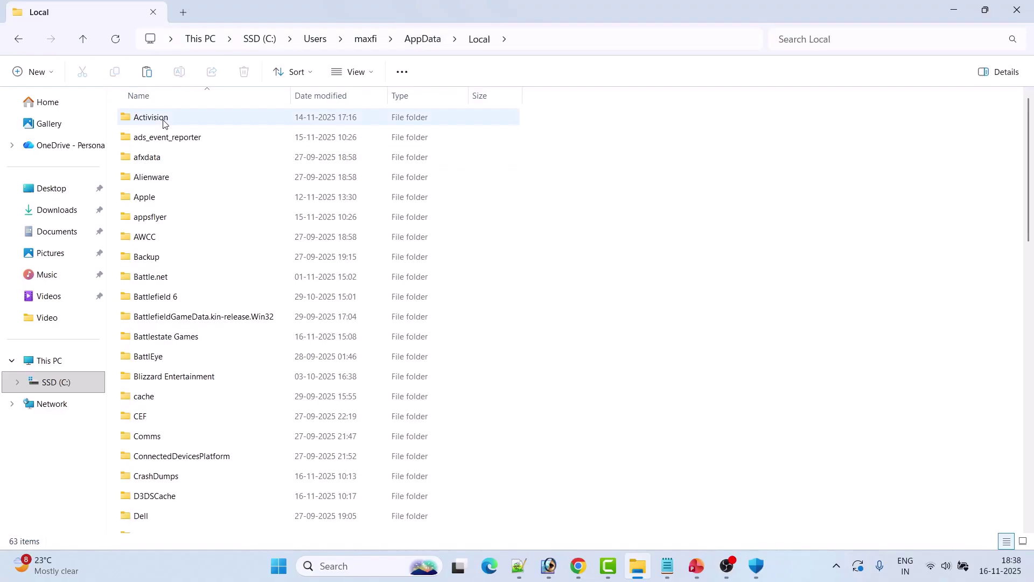
left_click(508, 276)
key("Down")
key("Down")
key("Down")
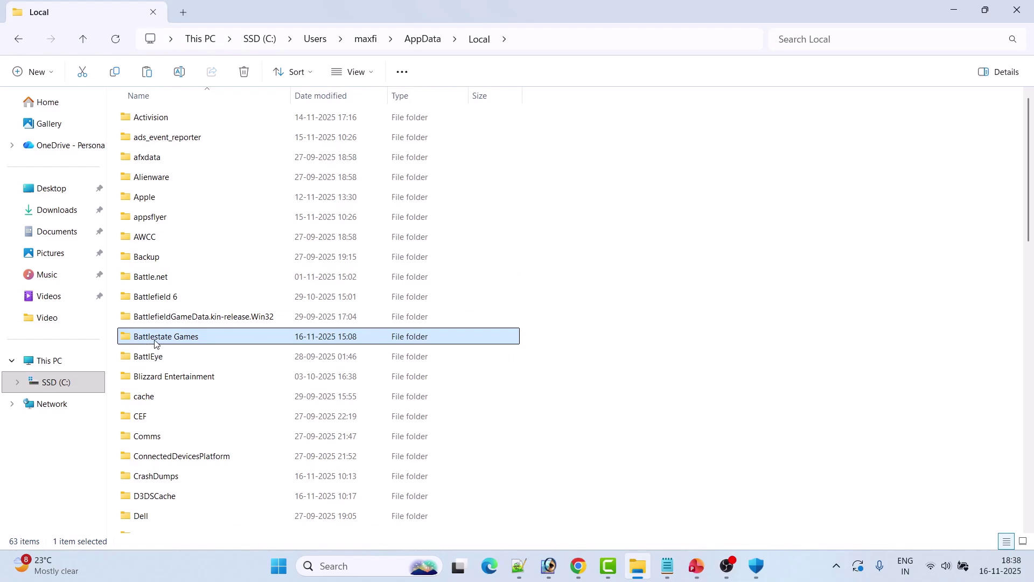
double_click(178, 343)
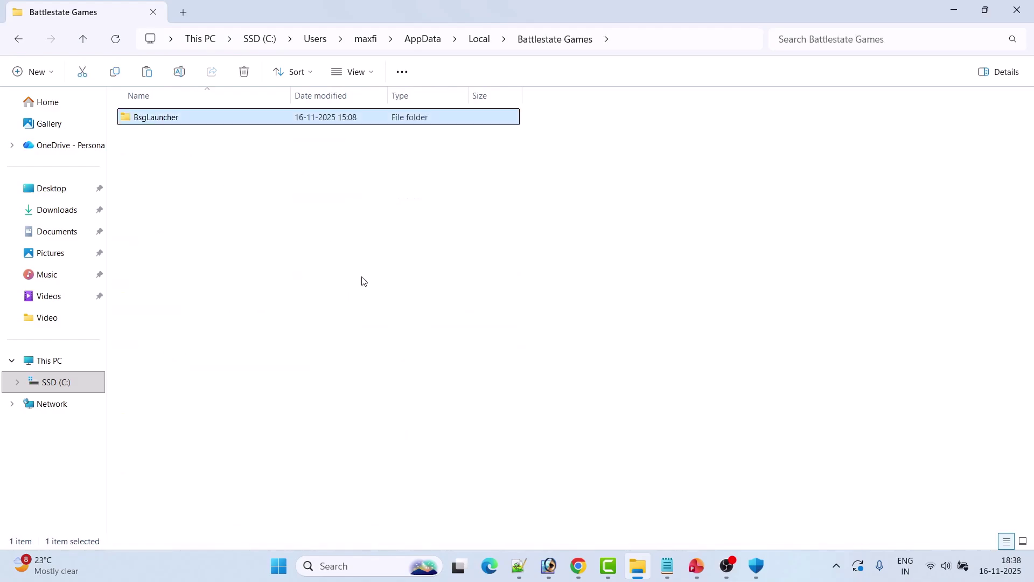
right_click(179, 113)
left_click(377, 133)
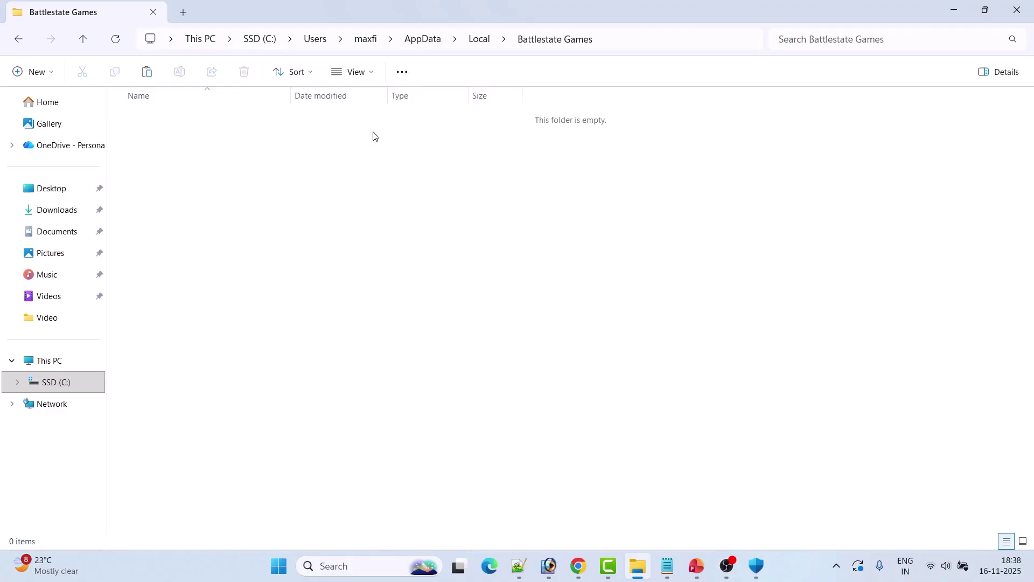
Delete Player.log and Player-prev.log in AppData\LocalLow\Battlestate Games\EscapeFromTarkov.
left_click(424, 41)
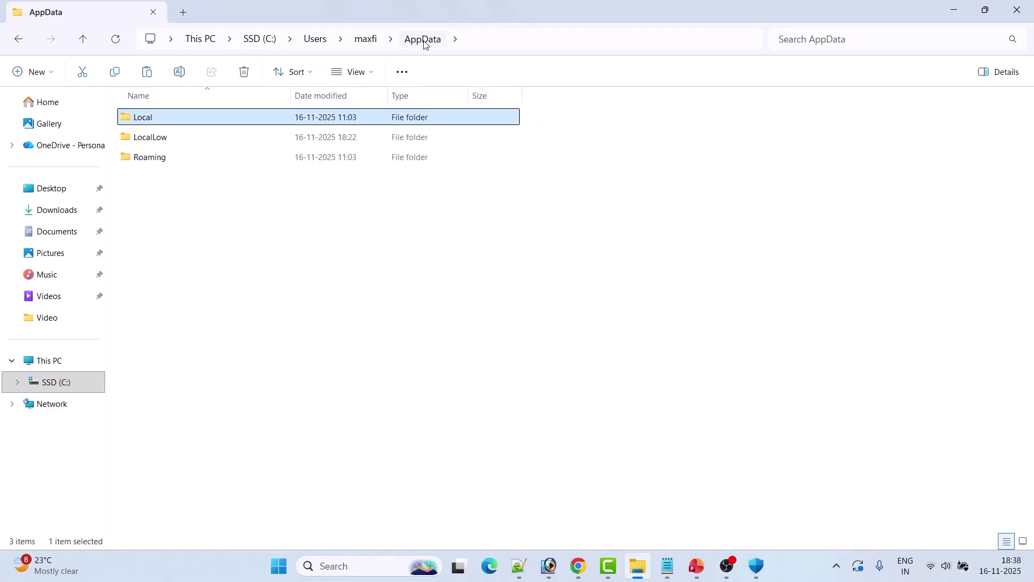
double_click(168, 140)
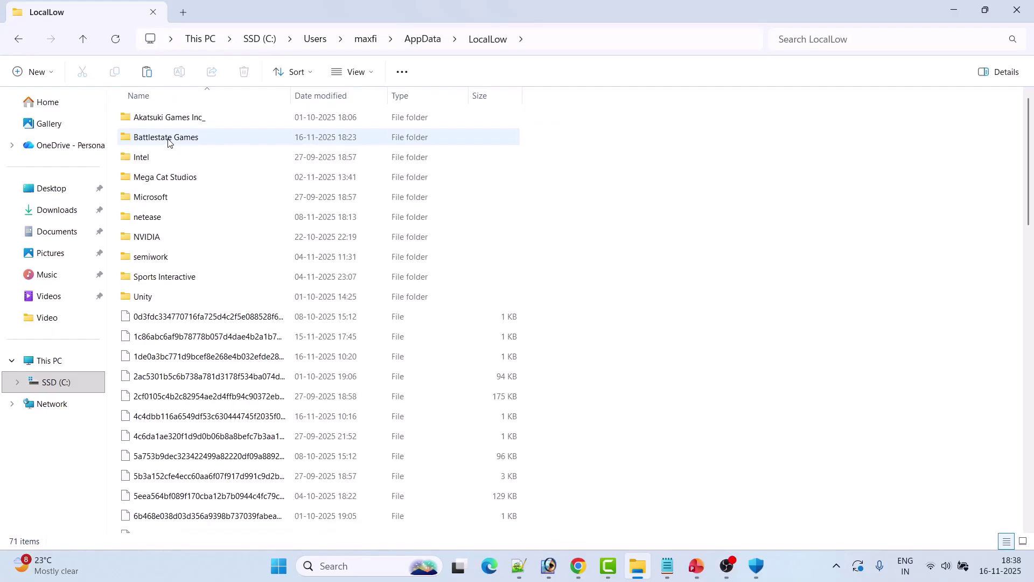
double_click(195, 141)
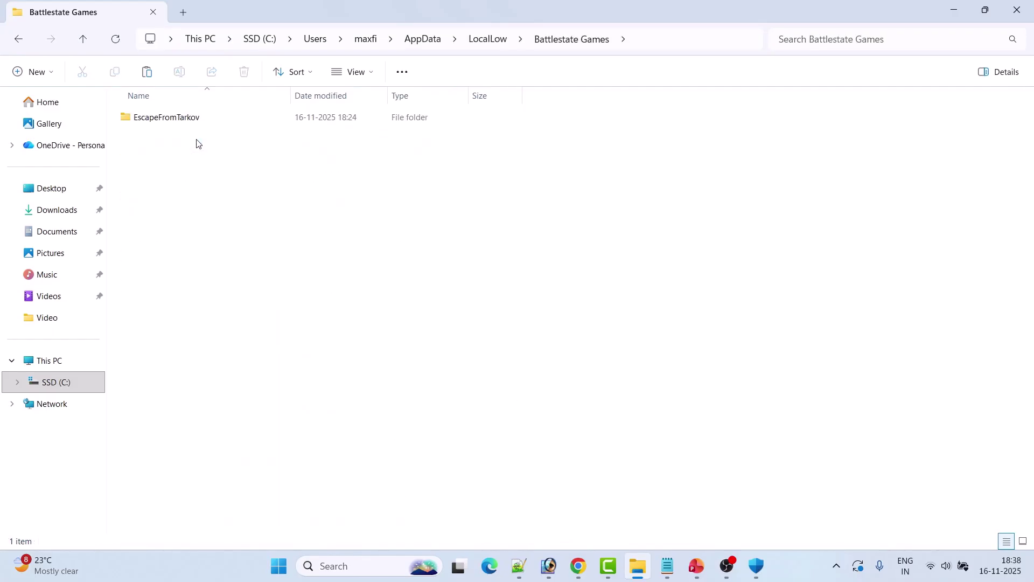
double_click(185, 124)
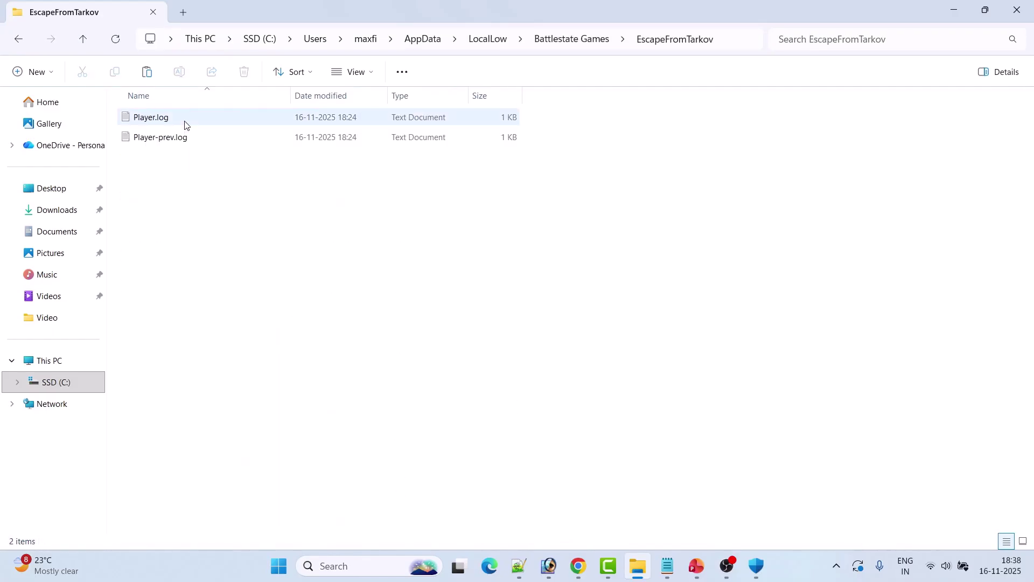
key("ctrl+a")
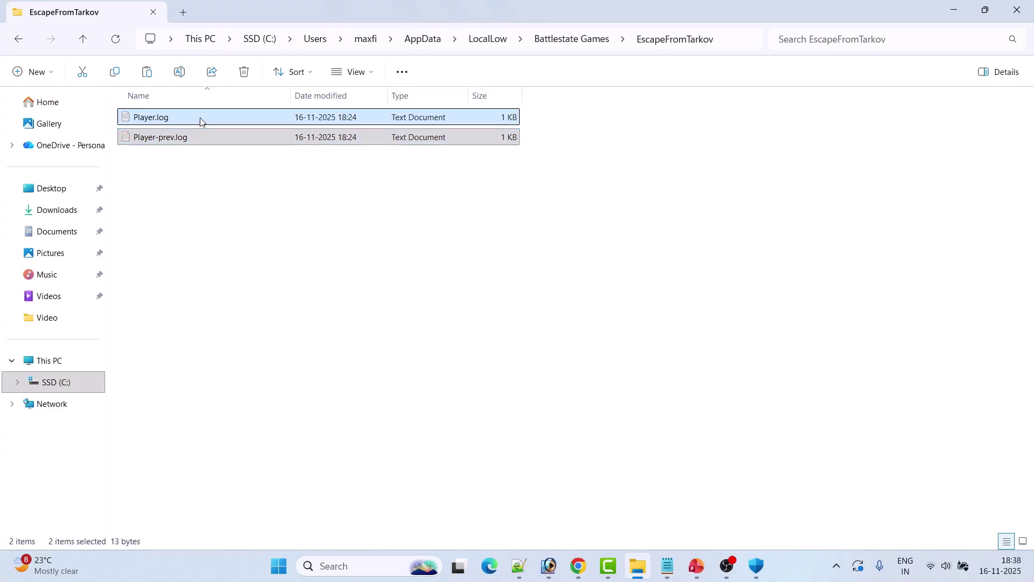
right_click(199, 119)
left_click(397, 138)
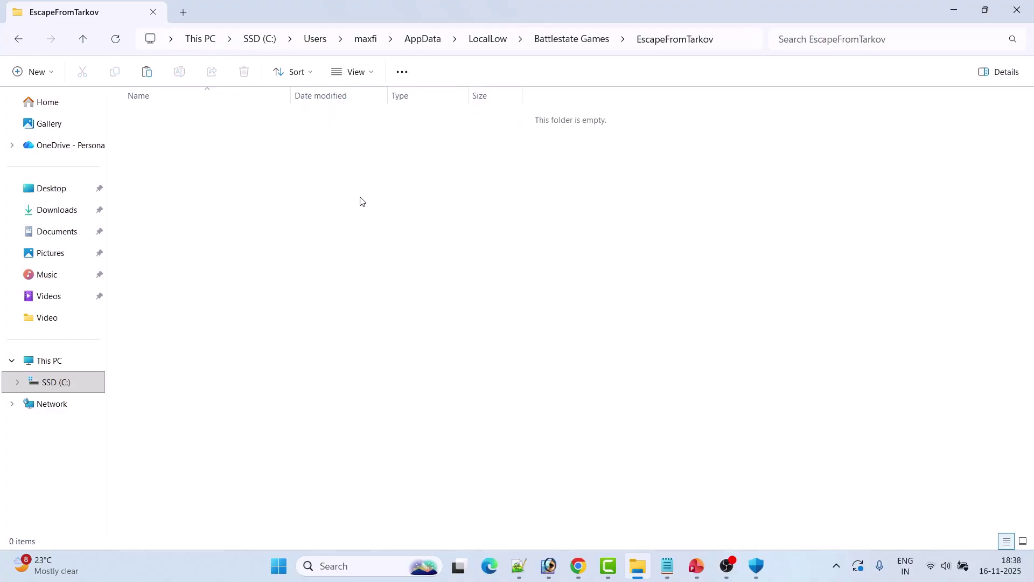
left_click(696, 569)
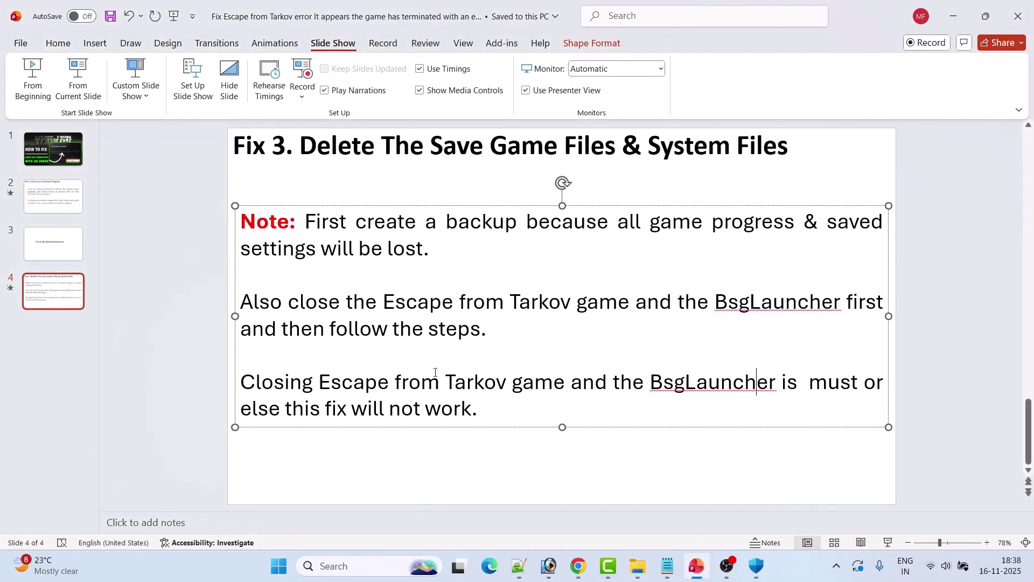